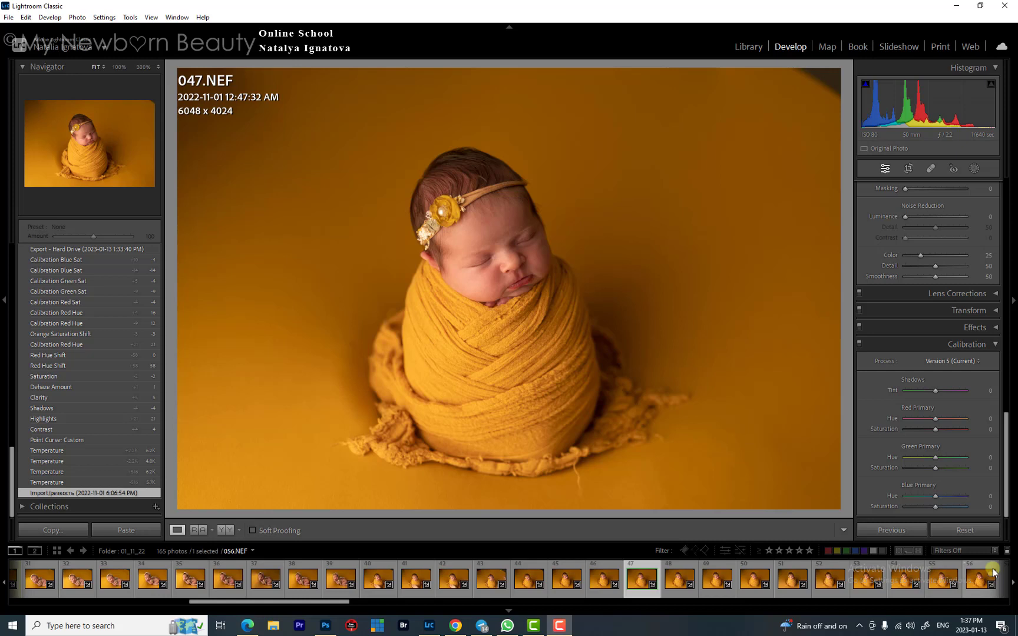
Inspect the baby's face at 100% and raise the tone curve midpoint to input 123, output 135.
left_click_drag(1004, 422, 1013, 154)
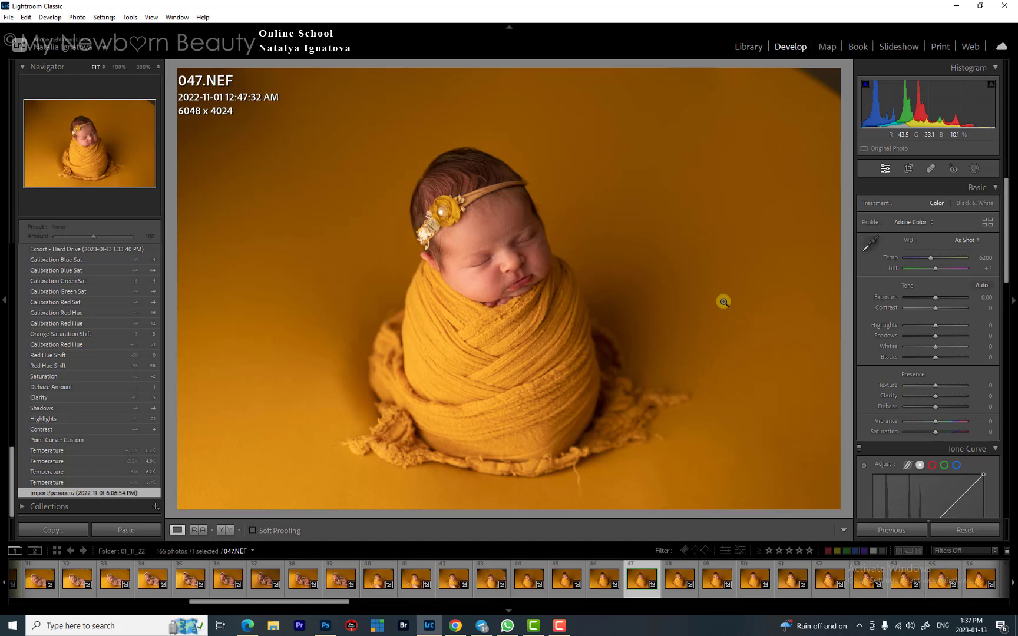
left_click(514, 251)
left_click_drag(546, 300, 602, 303)
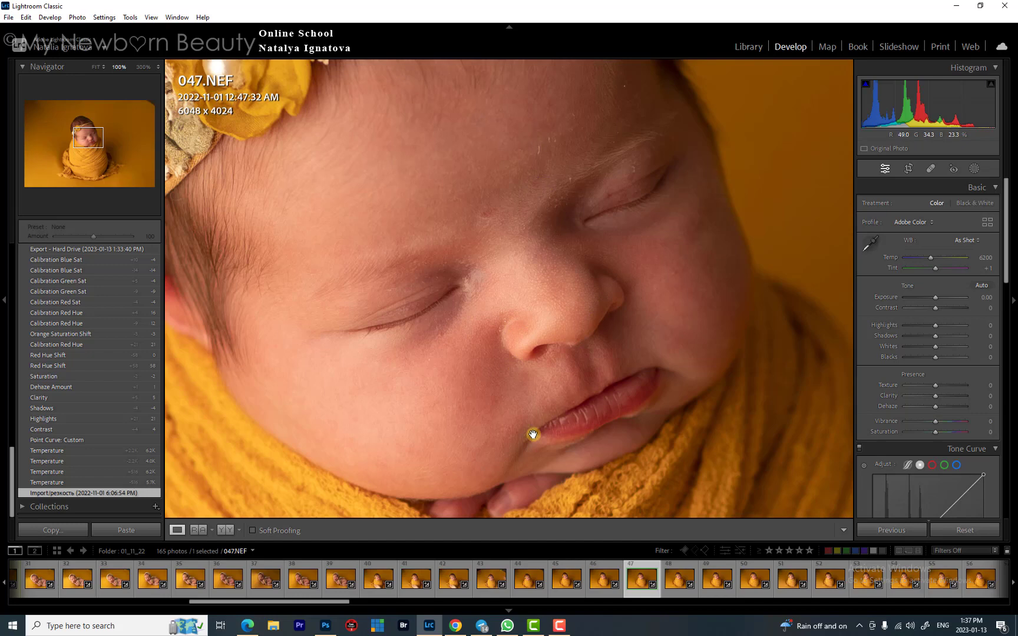
left_click(602, 334)
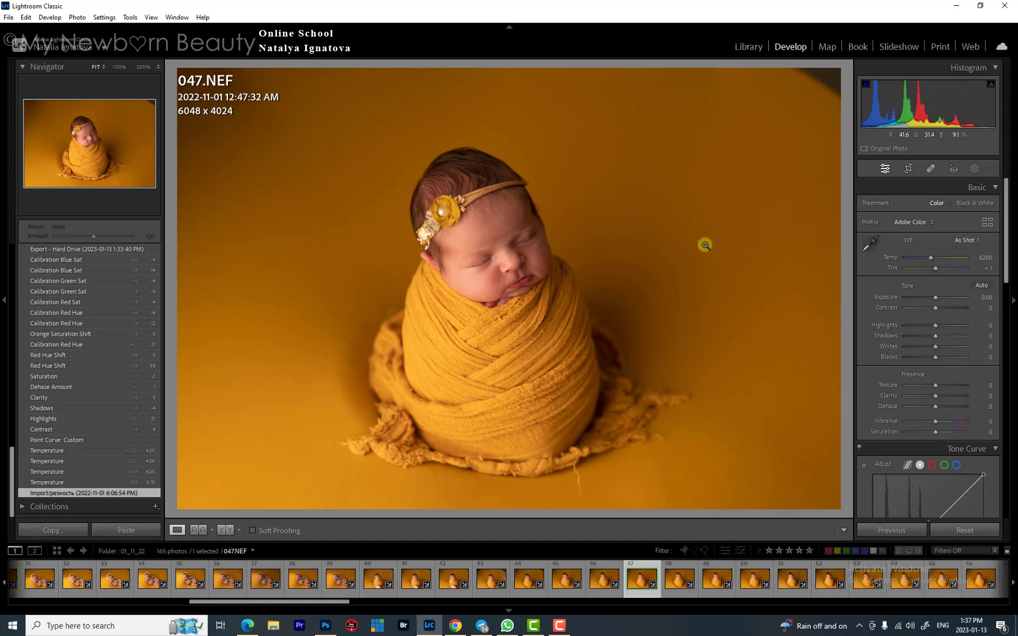
scroll(907, 295, "down", 2)
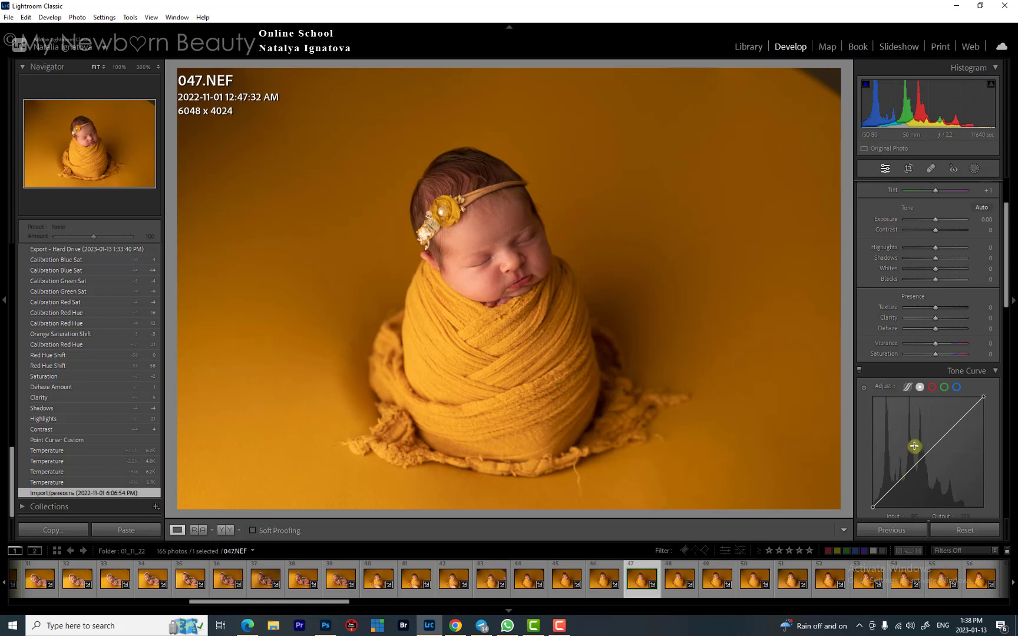
left_click_drag(927, 451, 928, 452)
Set Contrast to +4, Highlights to +14 and Shadows to -11 in the basic tone adjustments.
left_click(986, 231)
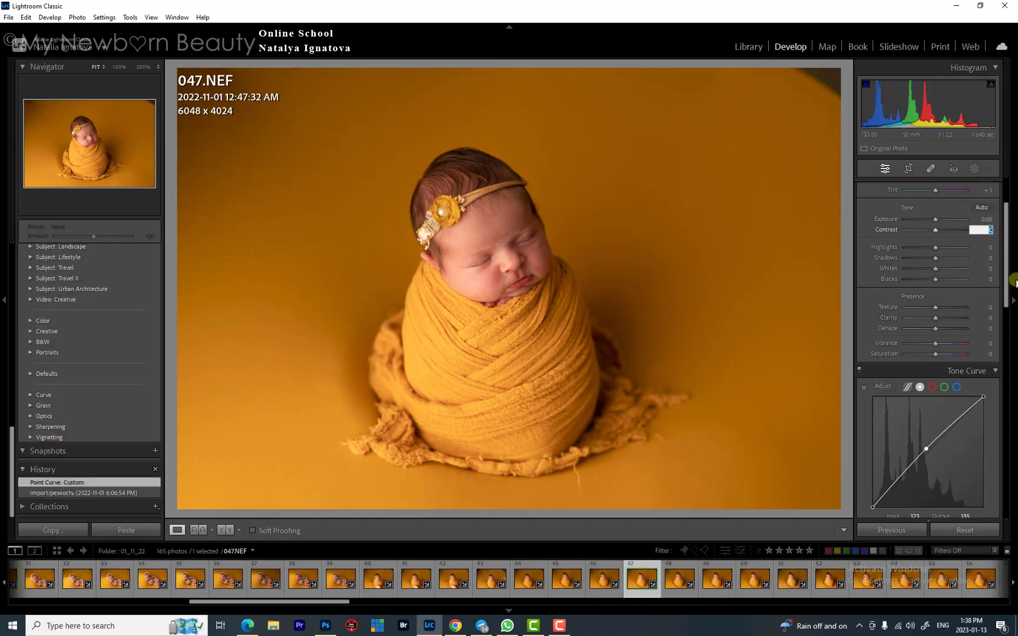
type("4")
key("Return")
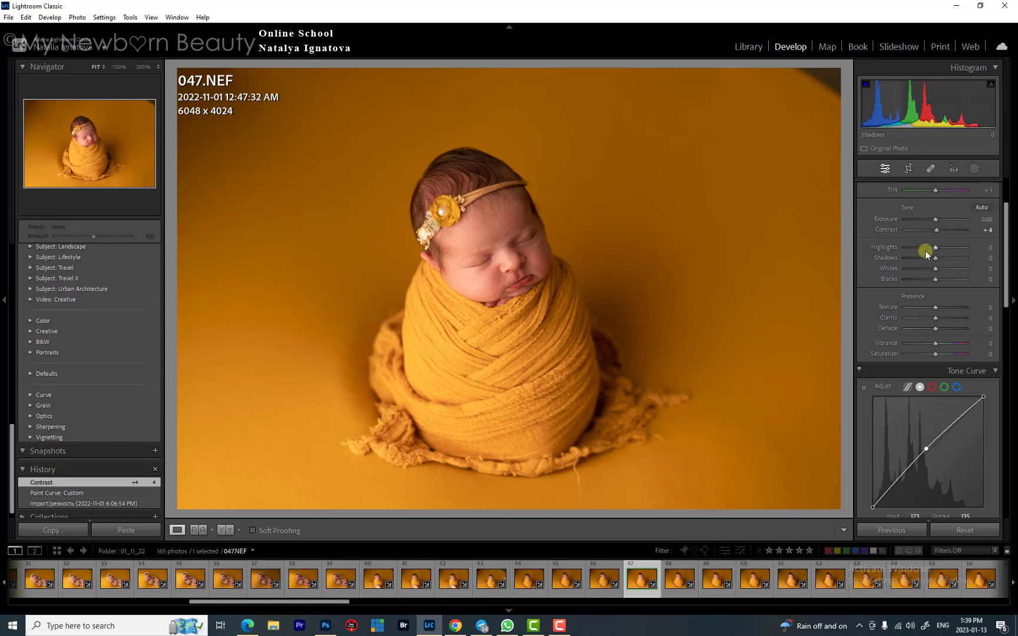
left_click_drag(935, 248, 931, 261)
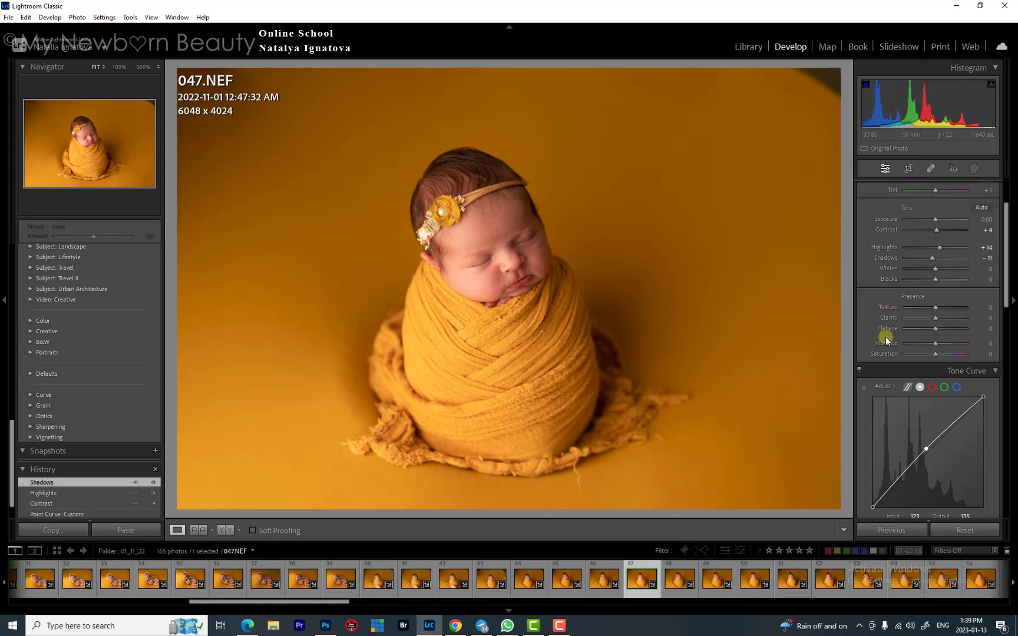
Set Clarity to +4, Dehaze to +1 and overall Saturation to -2 in the presence adjustments.
left_click(989, 318)
type("4")
key("Tab")
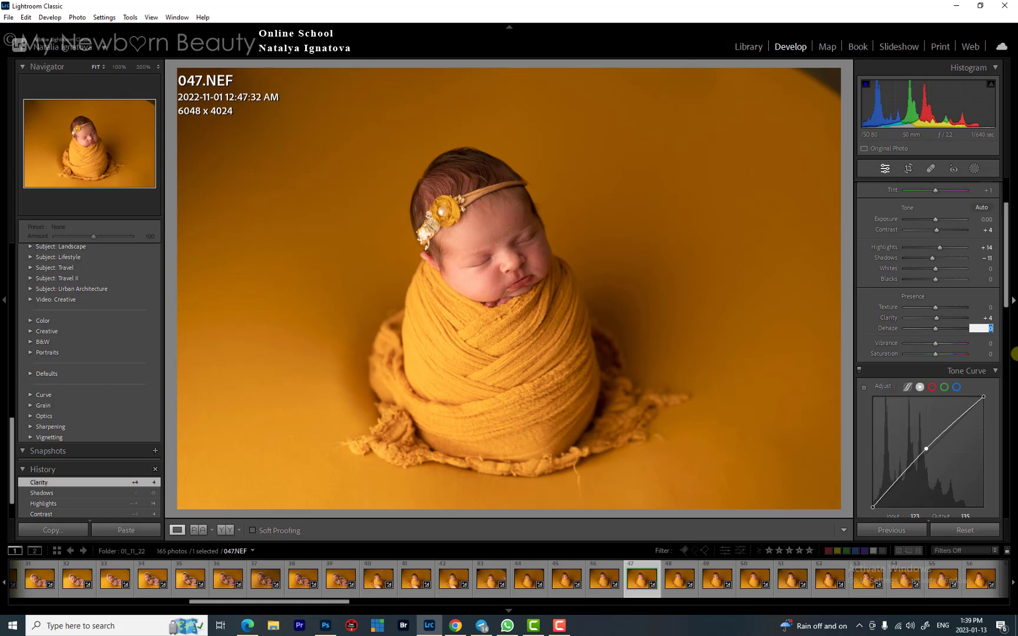
type("1")
left_click(982, 354)
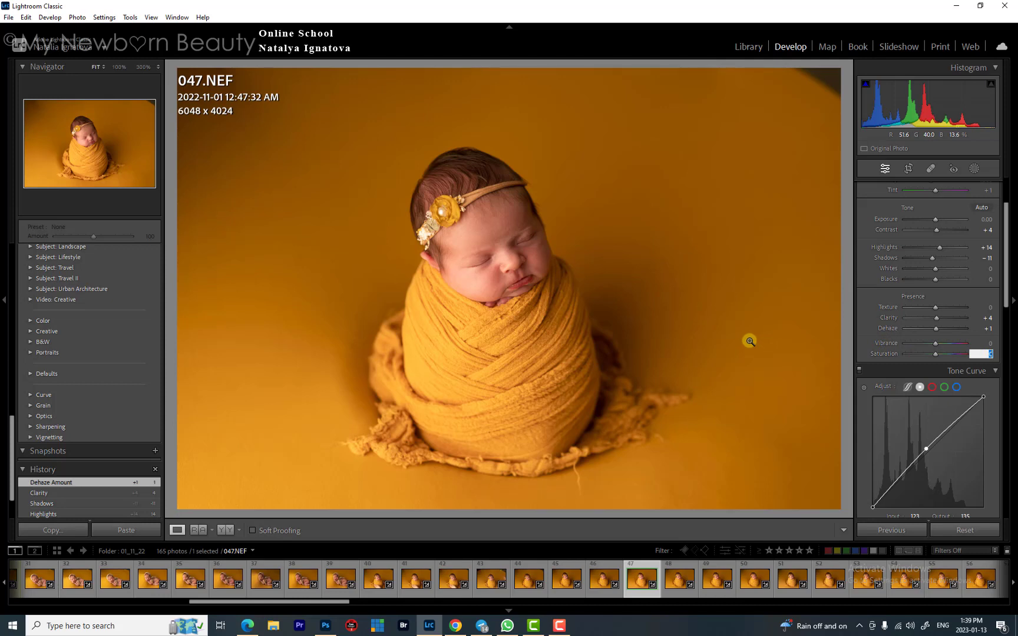
type("-2")
Try HSL red hue shifts of +17, +42 and +8, and reset the red hue to 0.
left_click_drag(1007, 271, 1005, 338)
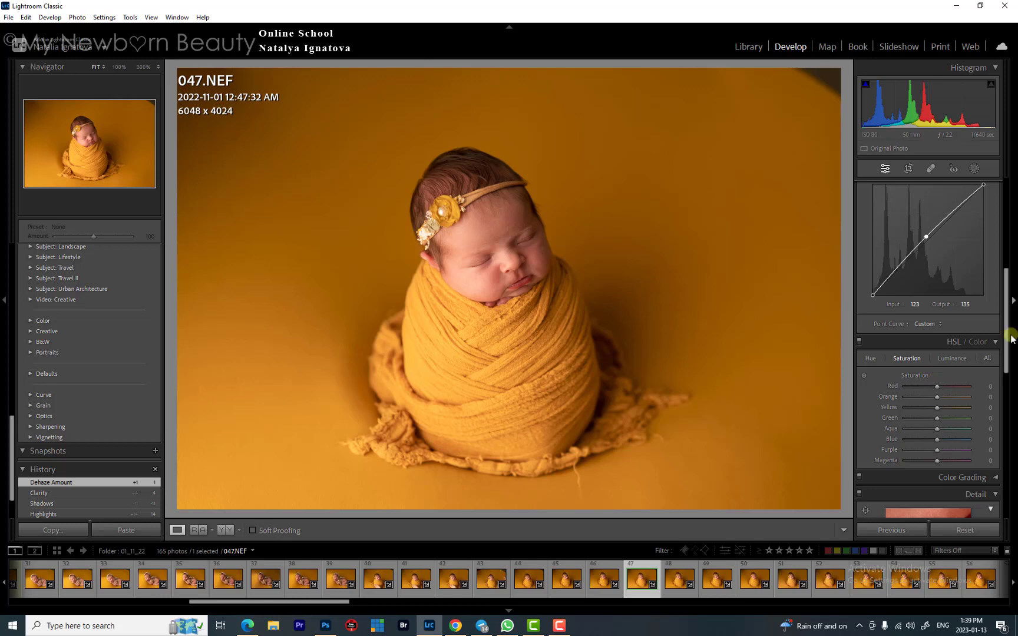
left_click_drag(1006, 344, 1007, 370)
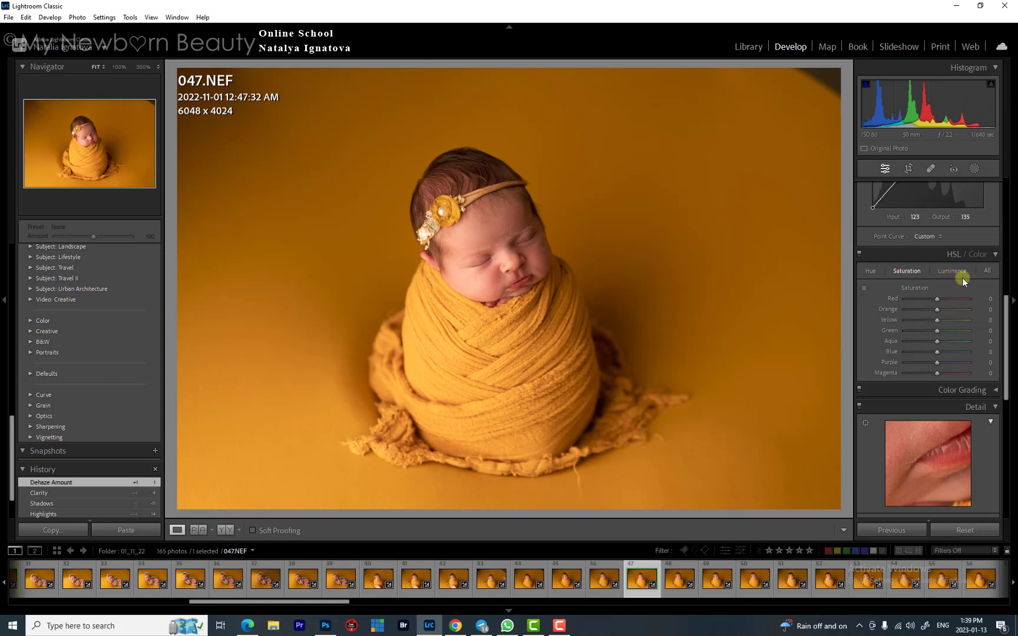
left_click_drag(1007, 314, 1006, 462)
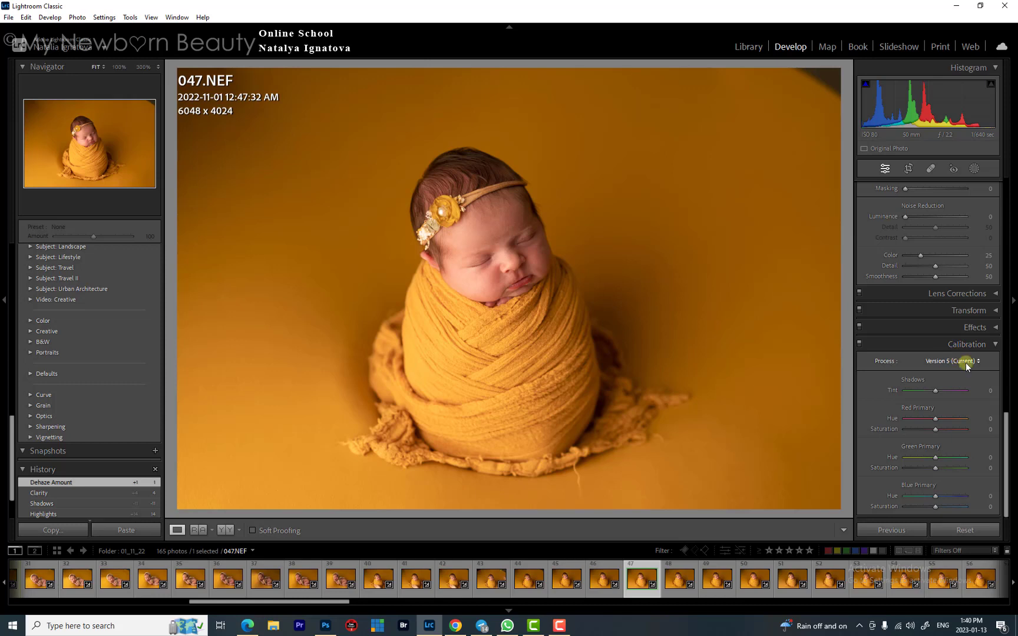
left_click_drag(1006, 431, 1004, 329)
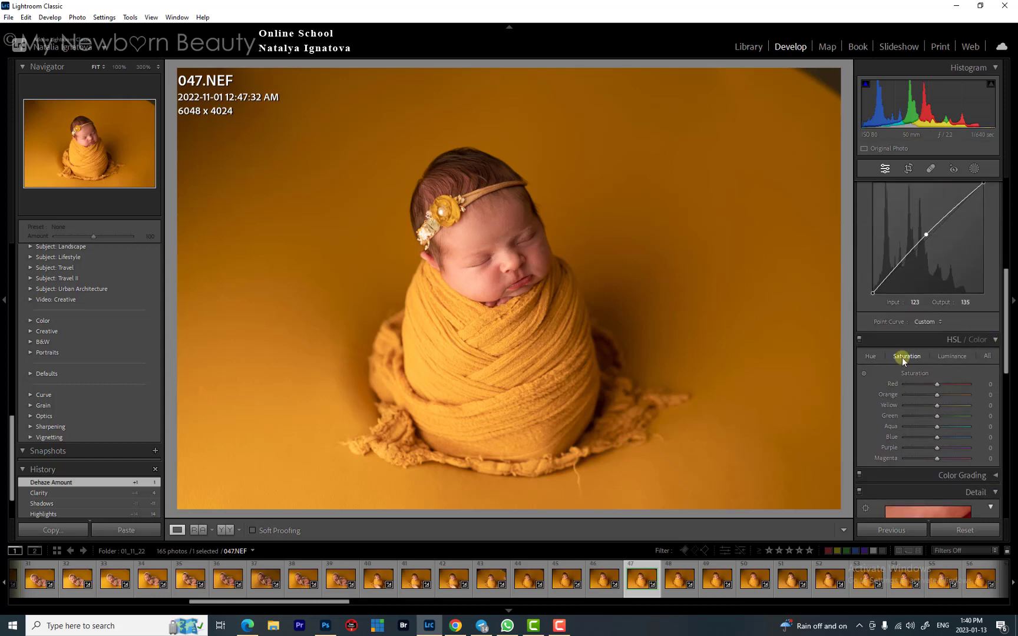
left_click(869, 357)
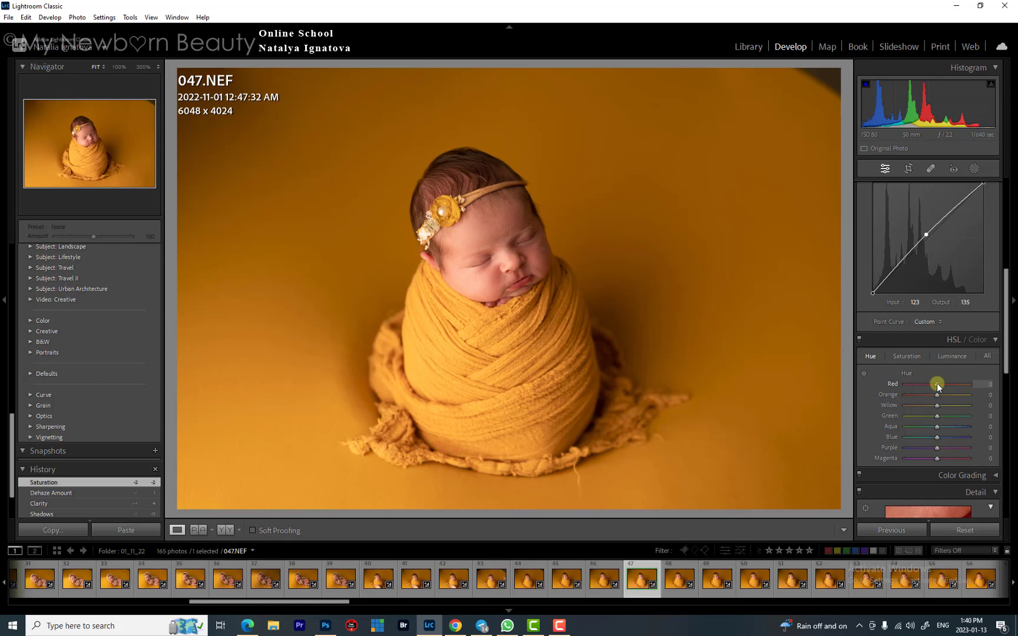
left_click_drag(938, 386, 943, 385)
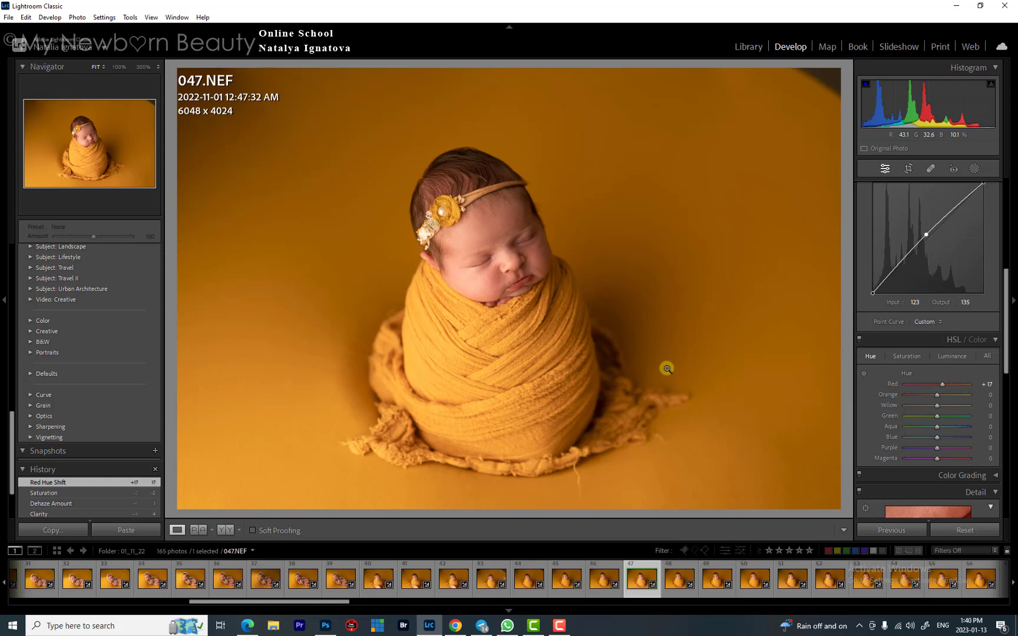
left_click_drag(942, 387, 949, 388)
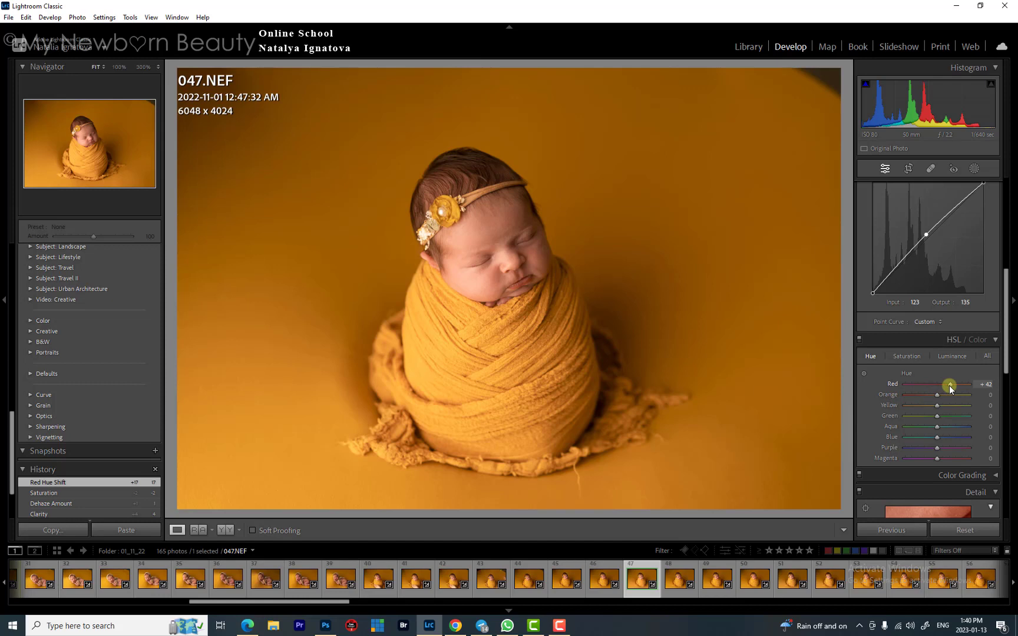
left_click_drag(950, 388, 940, 387)
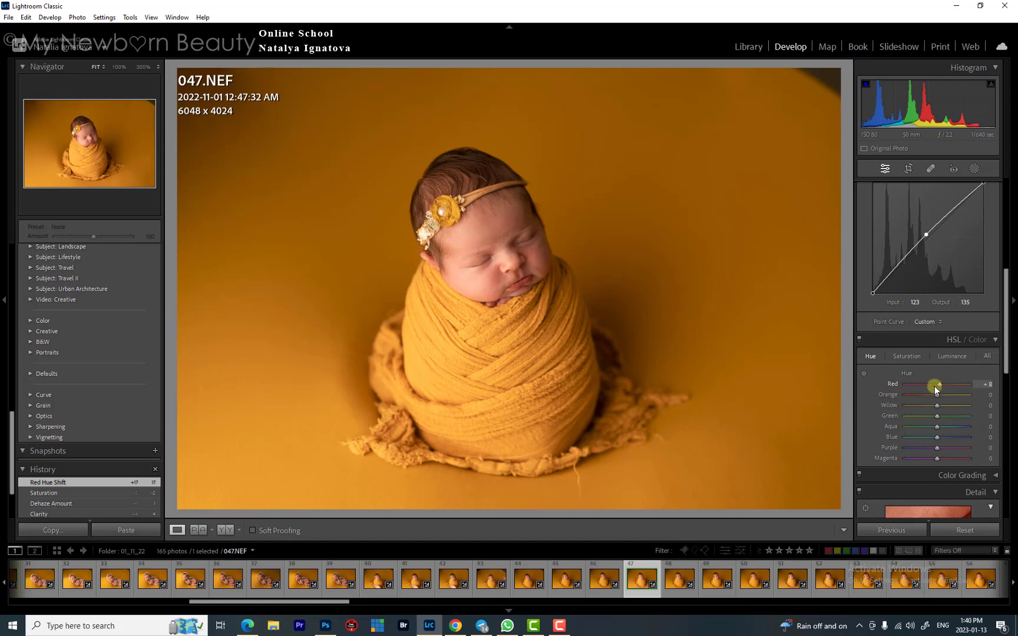
double_click(892, 385)
Try a Calibration red primary hue of +11 and reset it to 0.
left_click_drag(1003, 321, 999, 481)
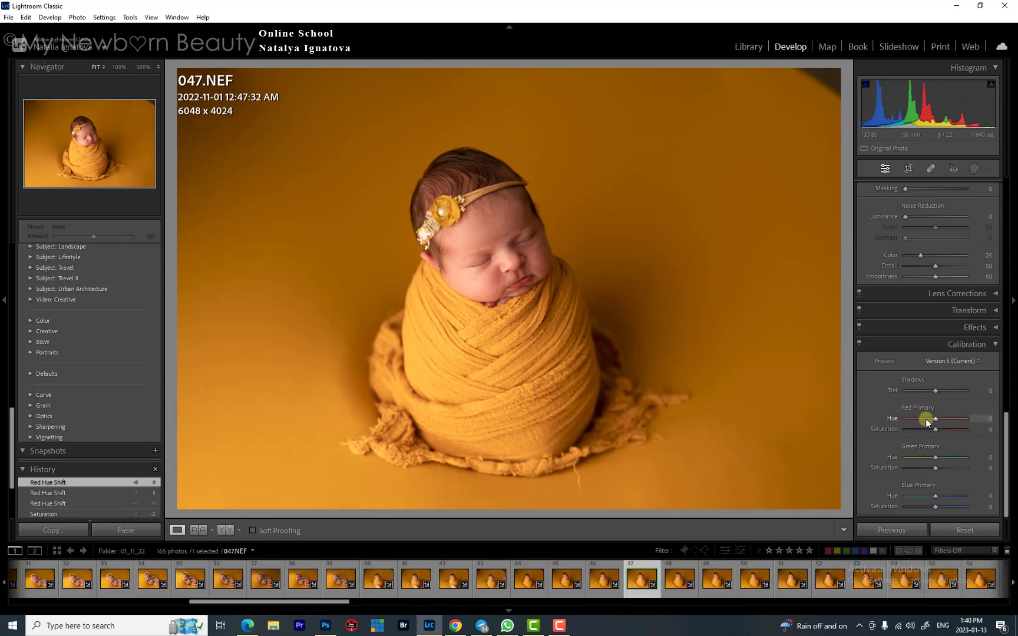
left_click_drag(936, 419, 940, 420)
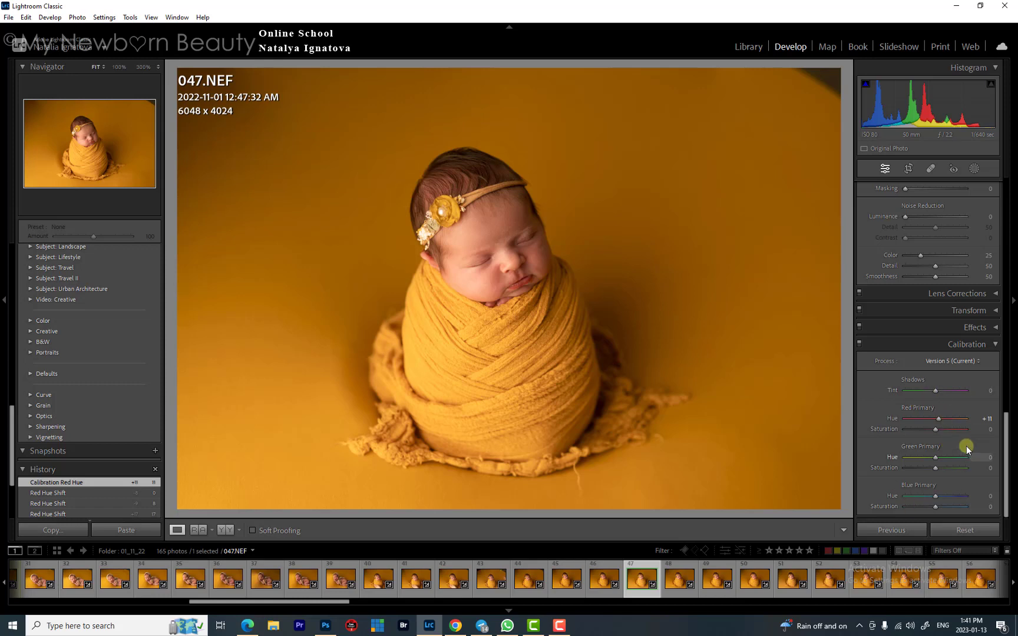
double_click(893, 418)
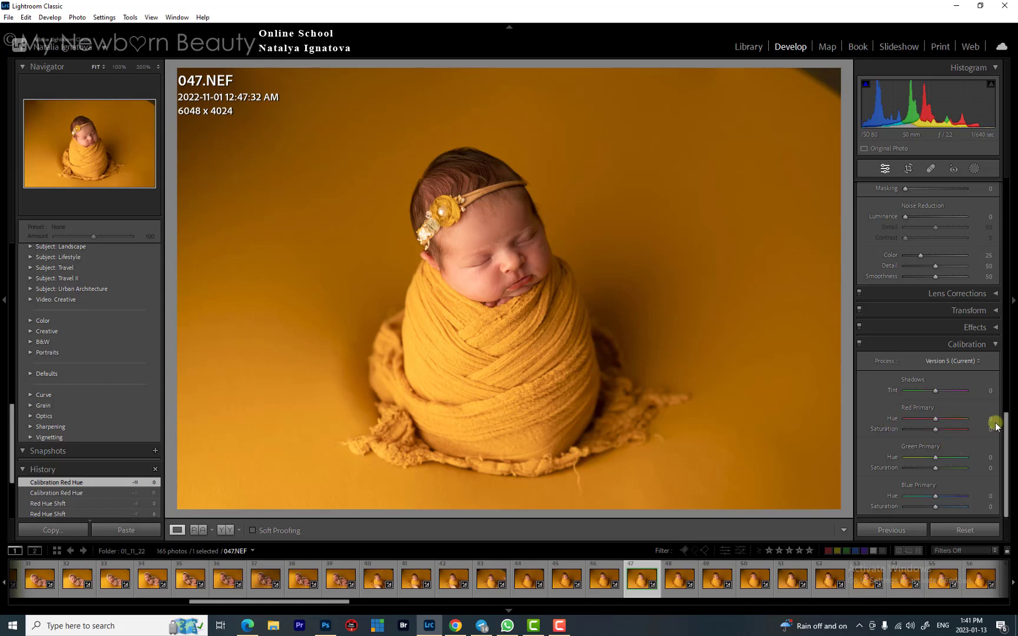
Try the HSL red hue at its maximum of +100 and reset it to 0.
left_click_drag(1004, 422, 994, 311)
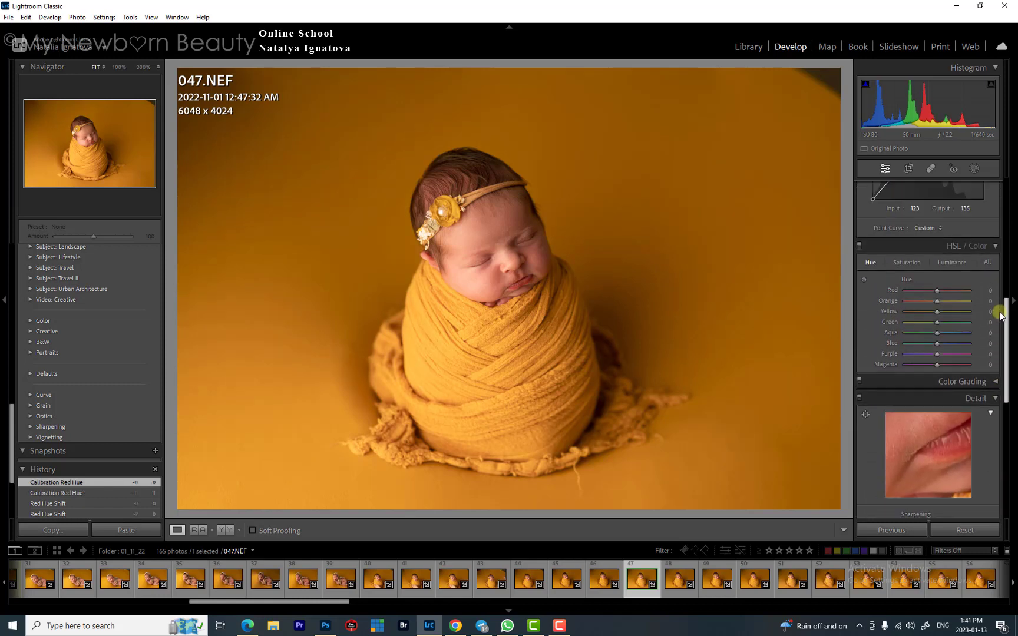
left_click_drag(937, 291, 973, 288)
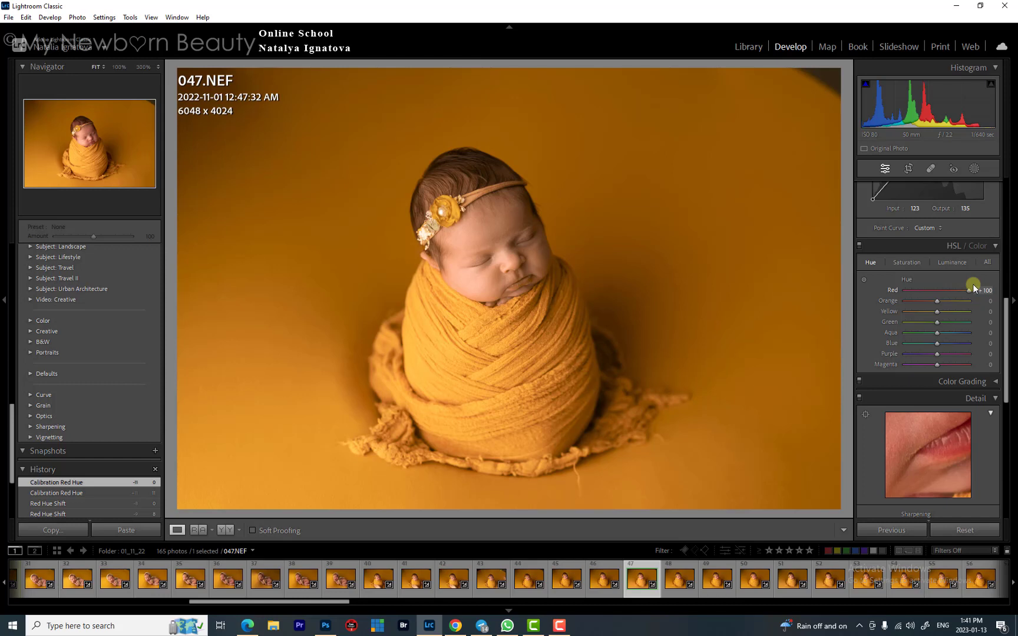
left_click_drag(972, 284, 970, 284)
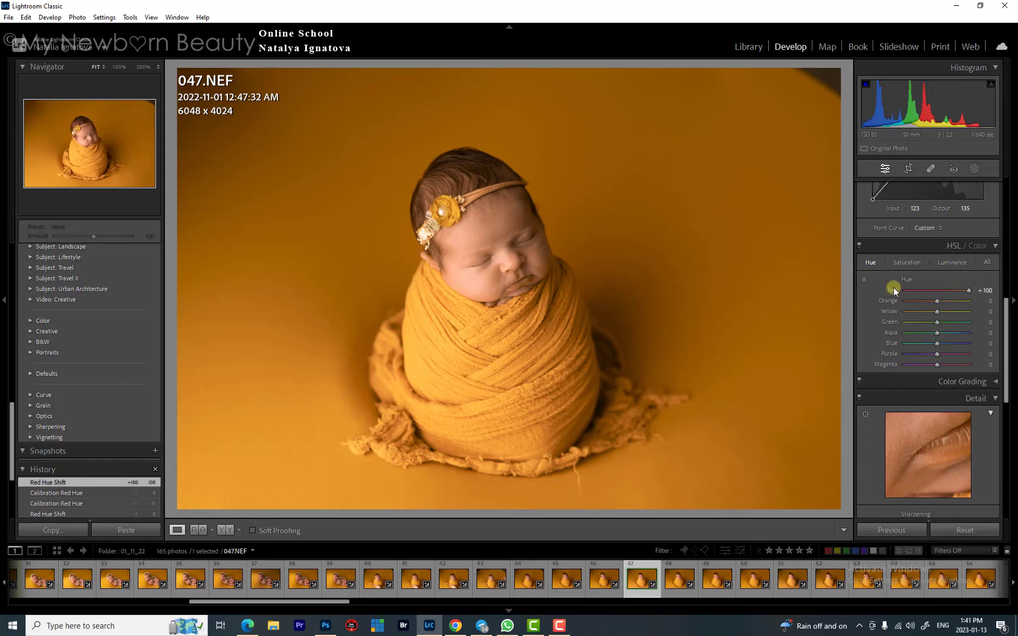
double_click(892, 290)
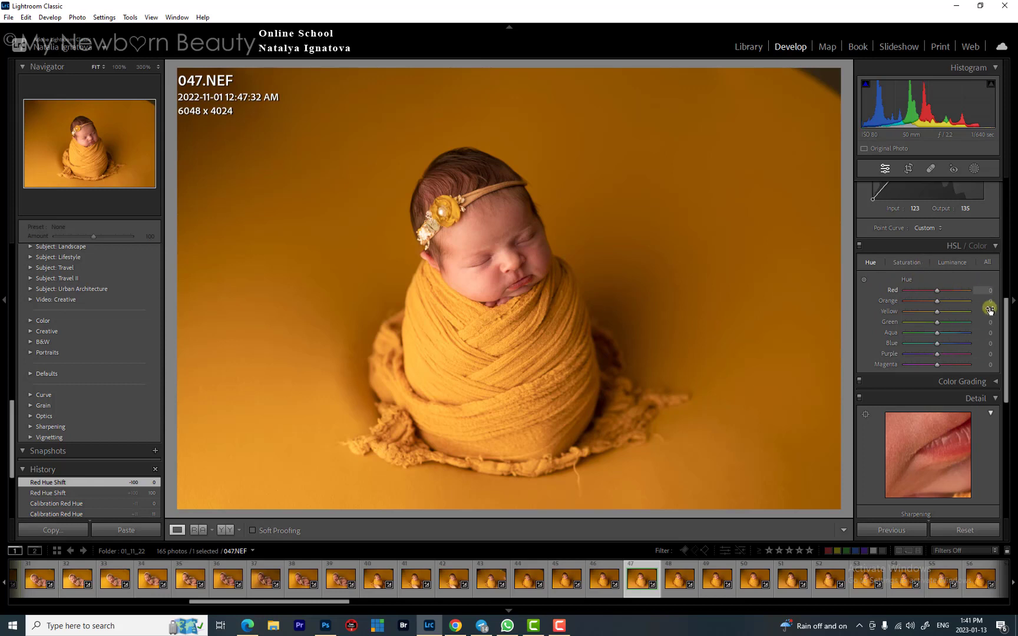
Set the Calibration red primary hue to +16 and the red primary saturation to -3.
left_click_drag(1007, 321, 1007, 453)
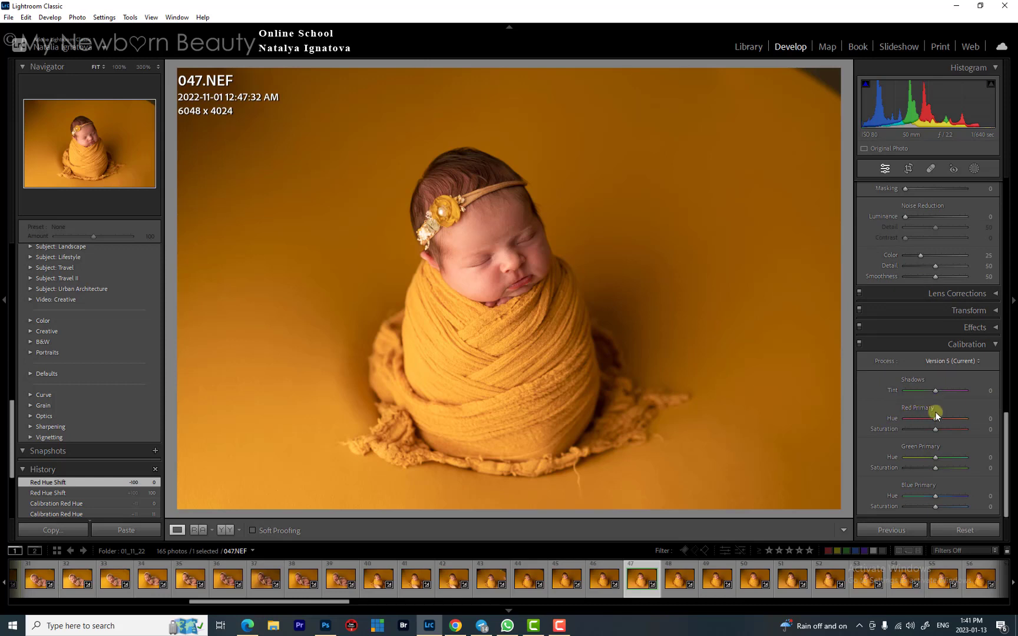
left_click_drag(936, 418, 943, 418)
left_click(982, 418)
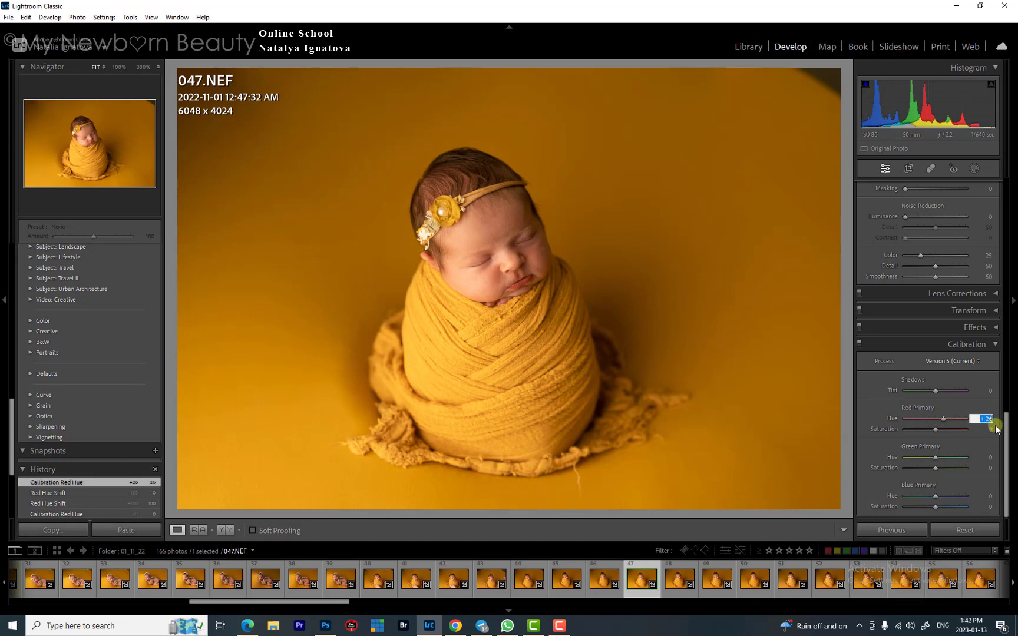
type("16")
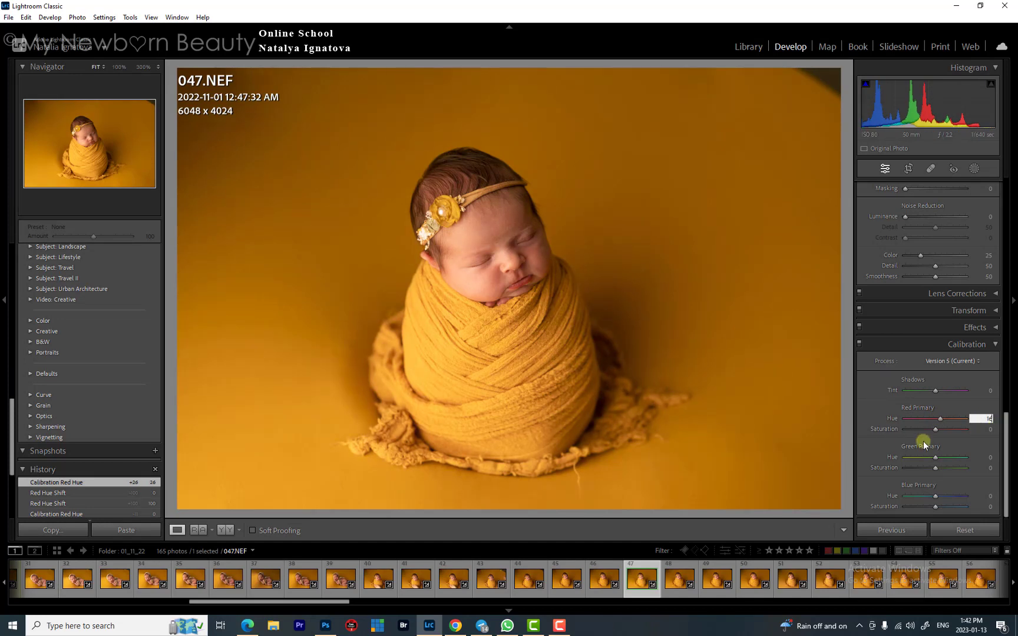
left_click(990, 429)
type("-")
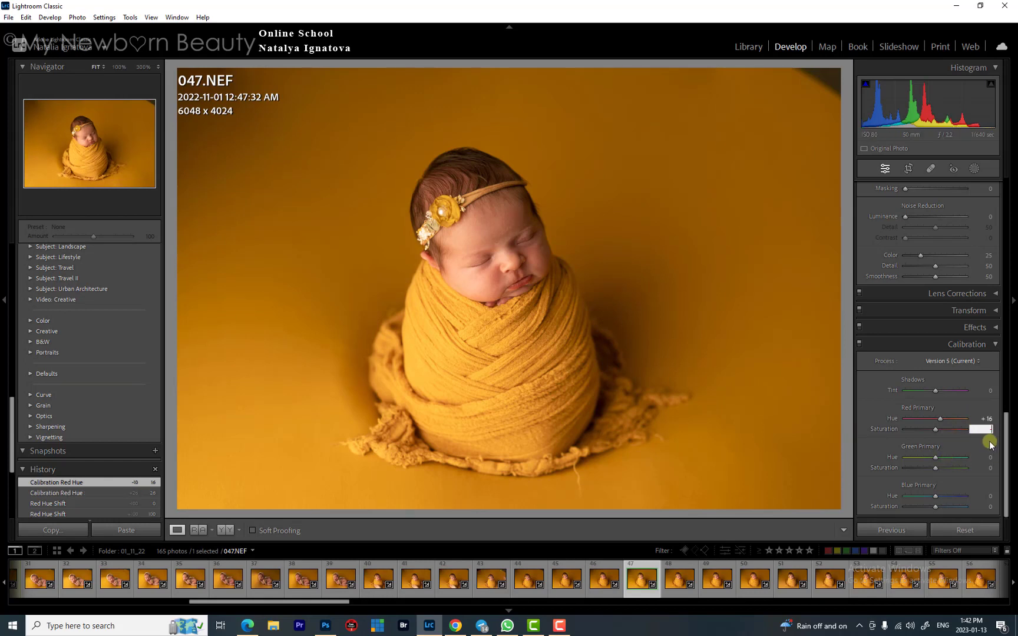
type("3")
Set the Calibration green primary saturation to -5 and the blue primary saturation to -5.
left_click(936, 468)
left_click_drag(936, 468, 931, 467)
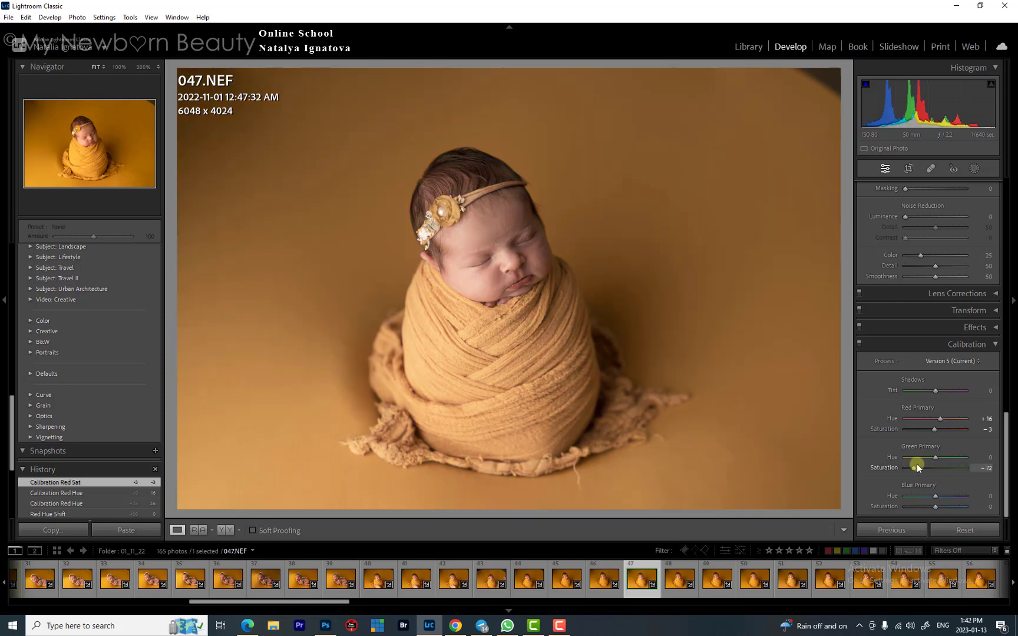
left_click_drag(918, 467, 931, 467)
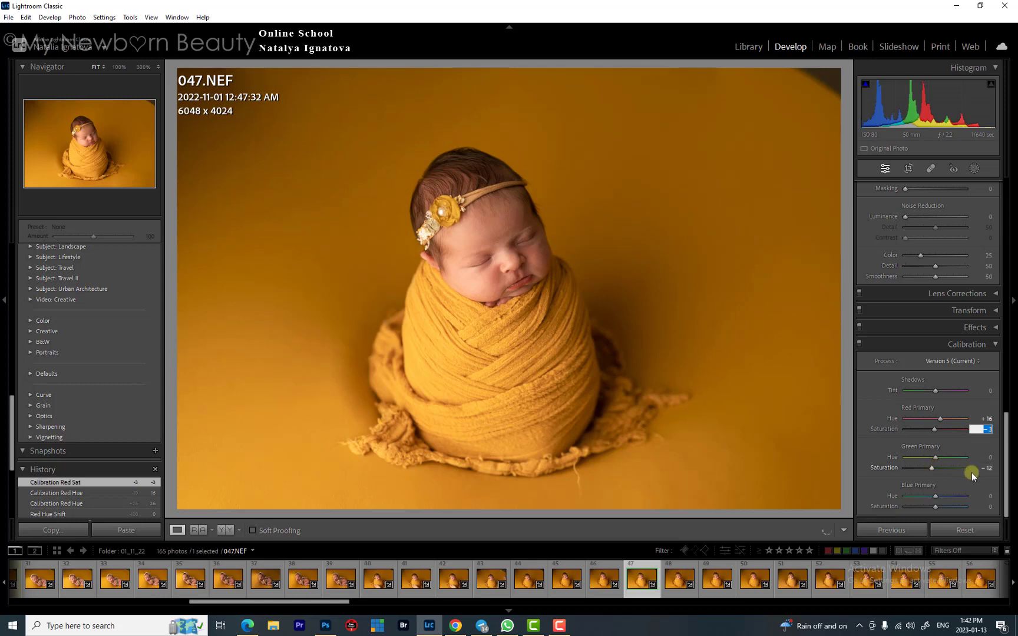
left_click(989, 469)
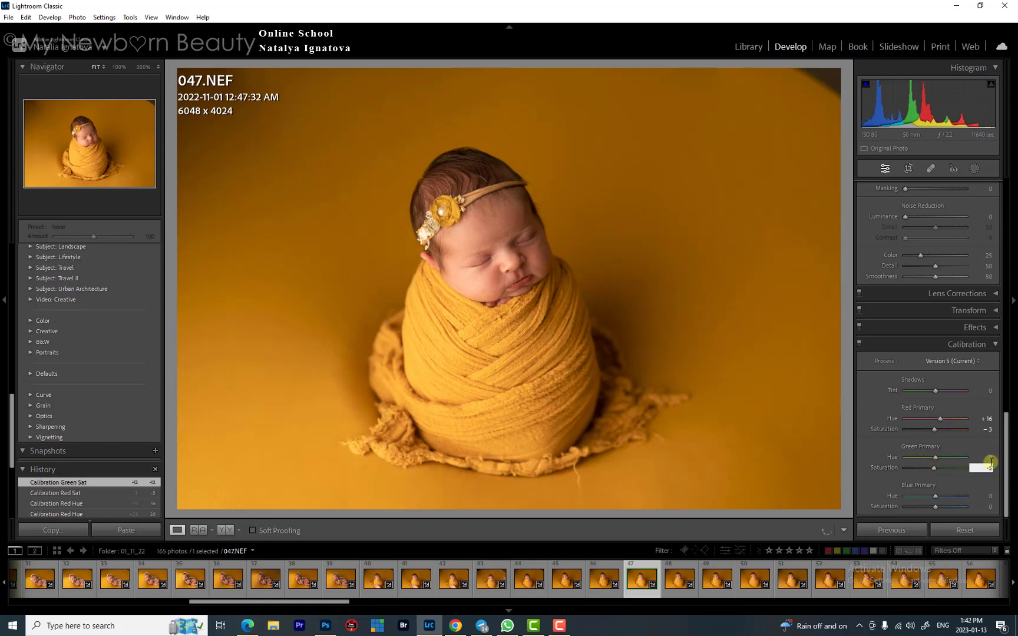
type("-5")
left_click(984, 506)
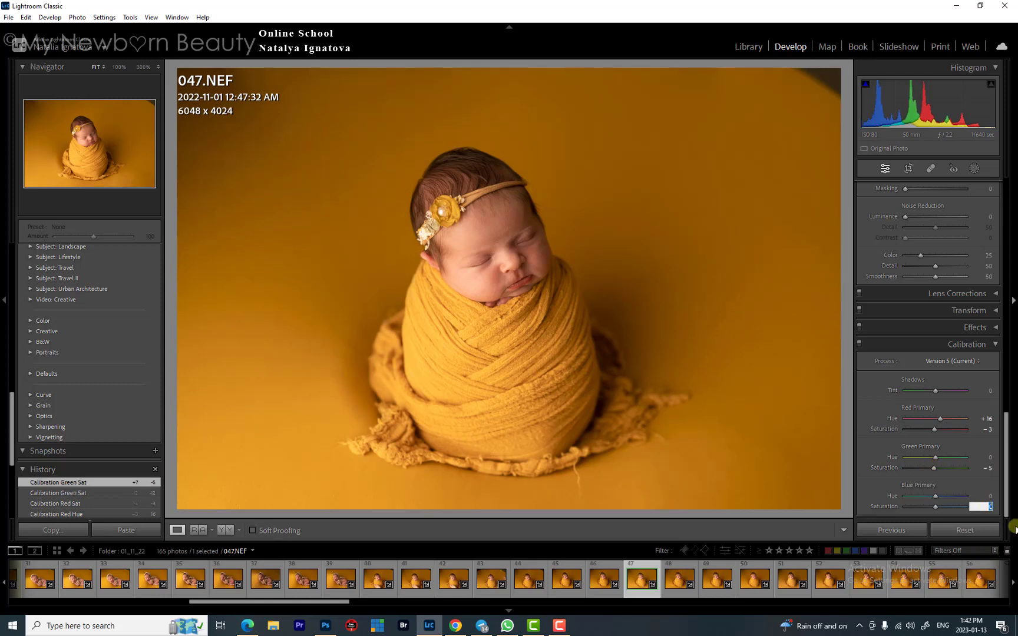
type("-5")
key("Return")
Try the HSL orange hue at -50 and reset it to 0.
scroll(928, 377, "up", 10)
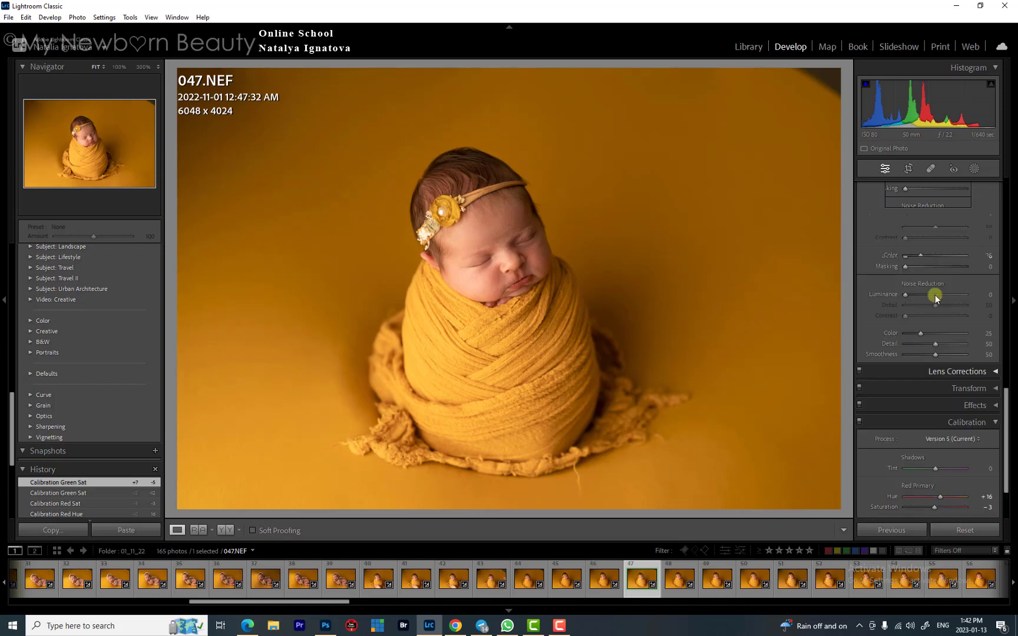
scroll(935, 296, "down", 5)
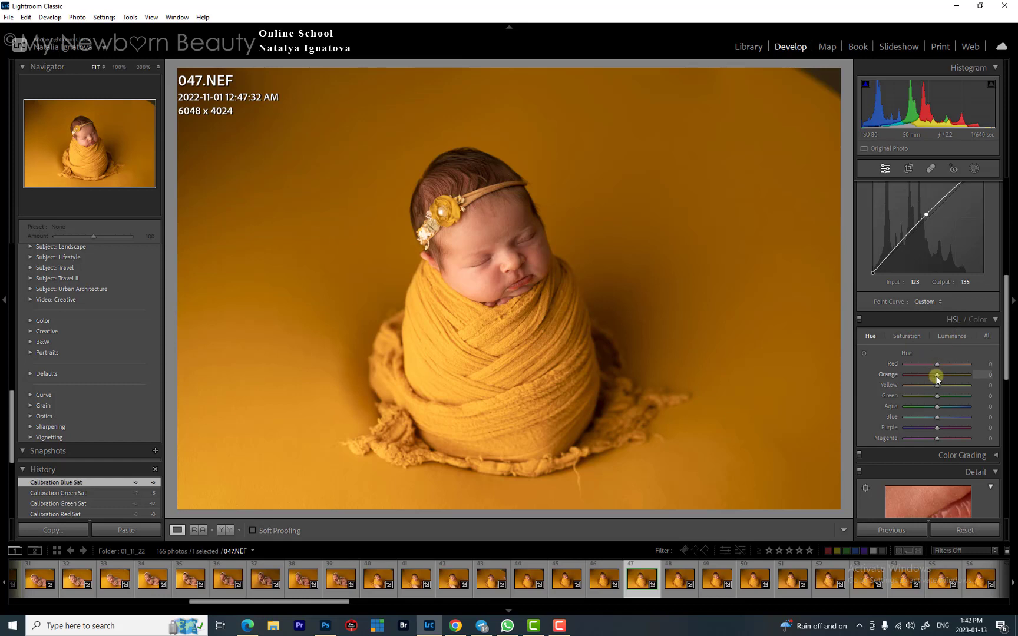
scroll(978, 373, "down", 3)
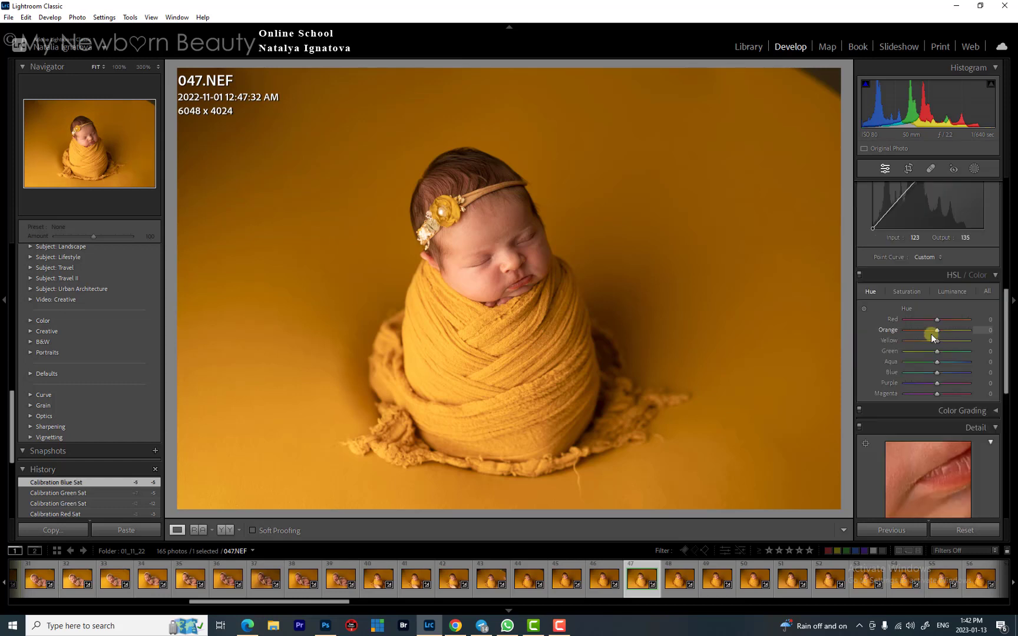
scroll(931, 334, "up", 4)
scroll(927, 337, "down", 2)
left_click(982, 408)
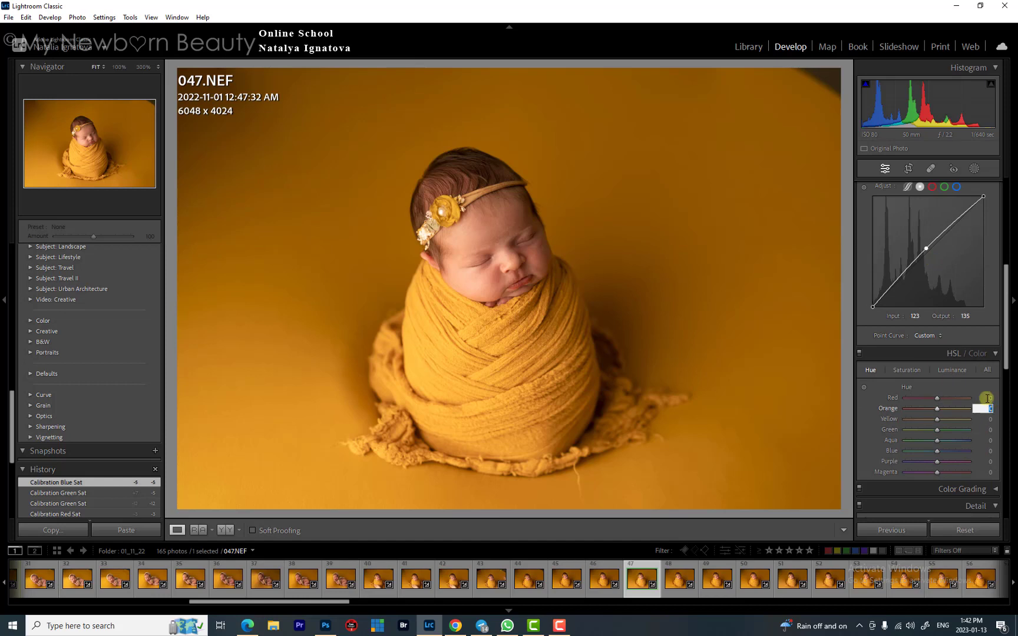
type("-5")
key("Return")
left_click(974, 408)
type("-50")
key("Return")
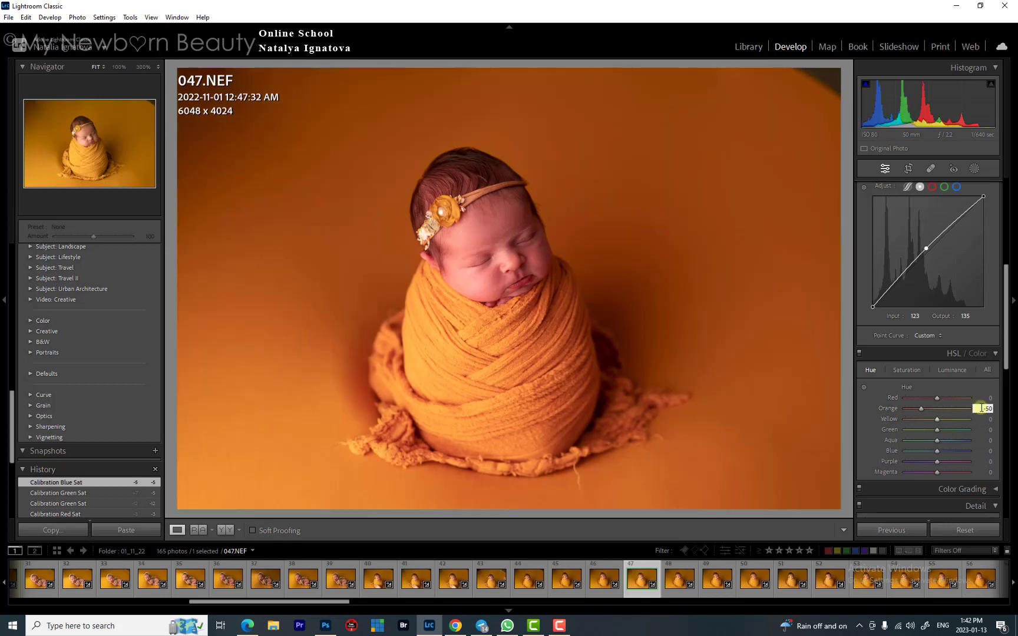
double_click(888, 408)
Set the HSL orange saturation to -4.
left_click(915, 373)
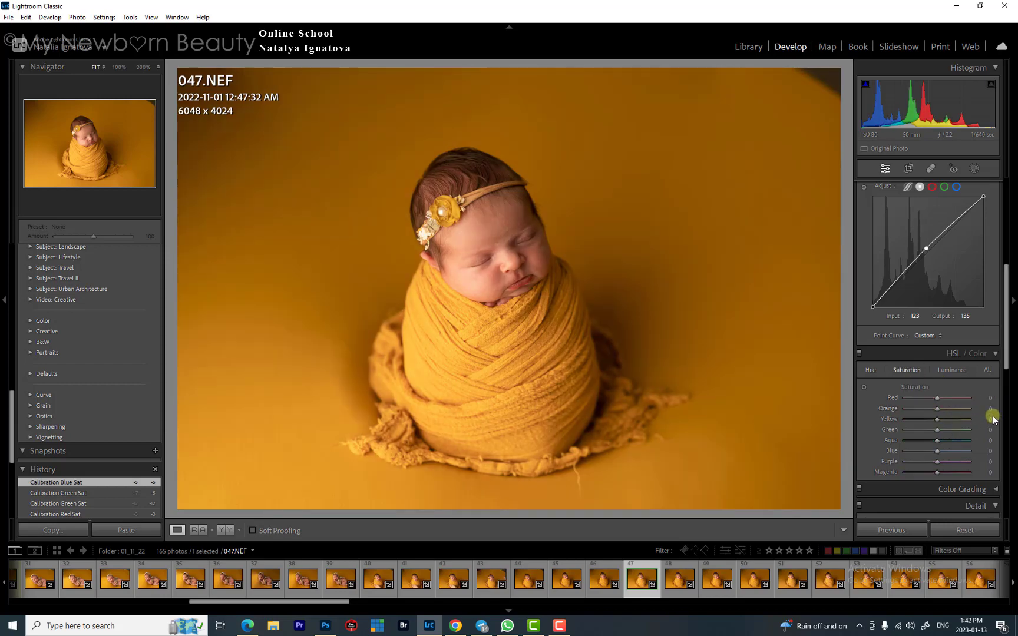
left_click(990, 408)
type("-5")
key("Return")
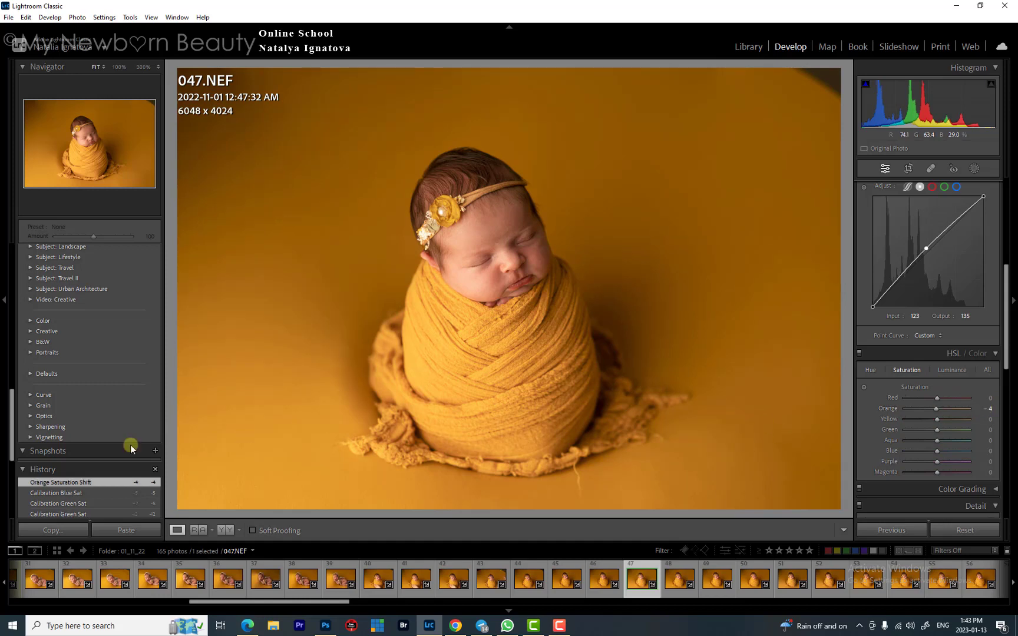
Compare the photo's import state with the edit by recalling the import history entry and returning to the latest orange saturation entry.
scroll(114, 466, "down", 5)
left_click(119, 494)
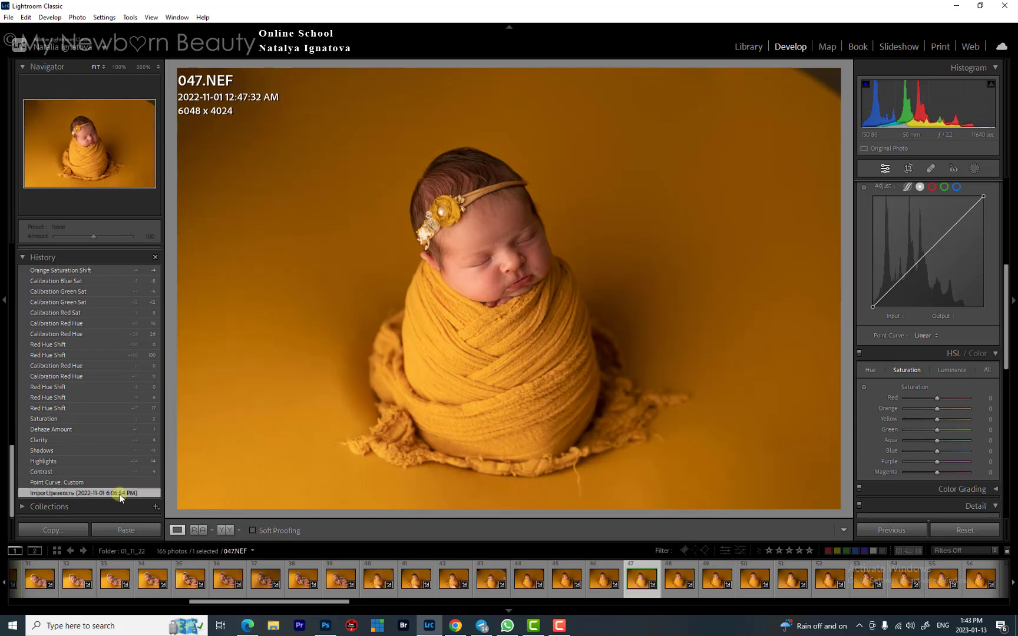
scroll(121, 489, "up", 4)
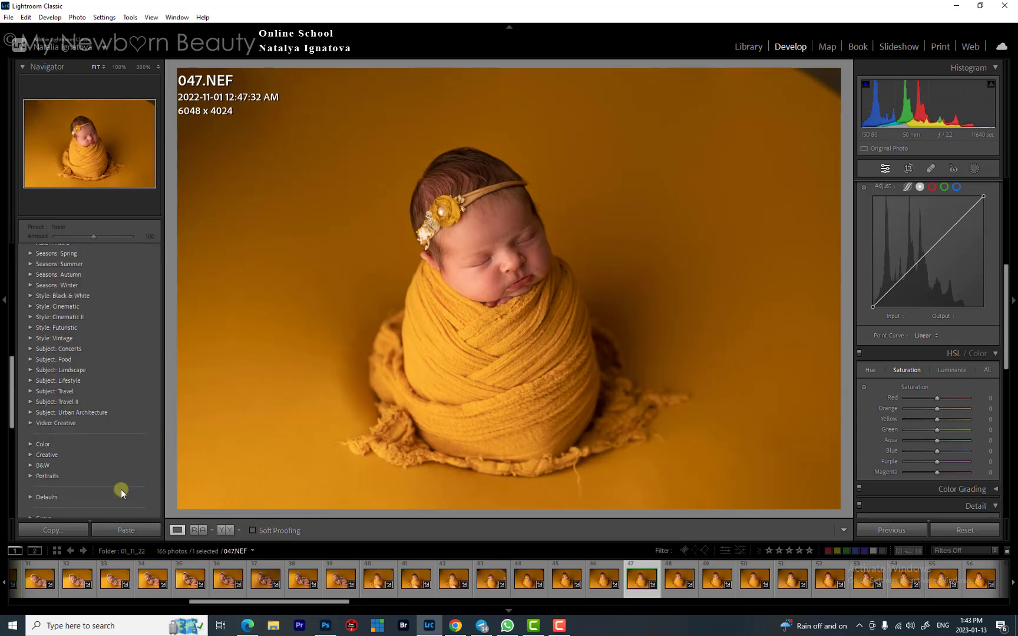
scroll(121, 489, "down", 1)
left_click(110, 402)
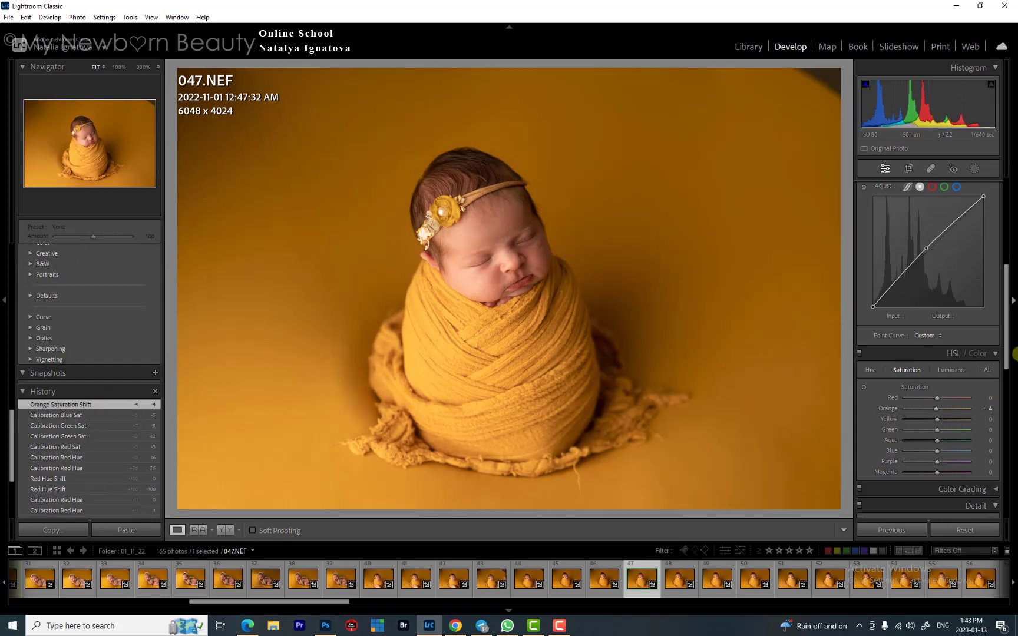